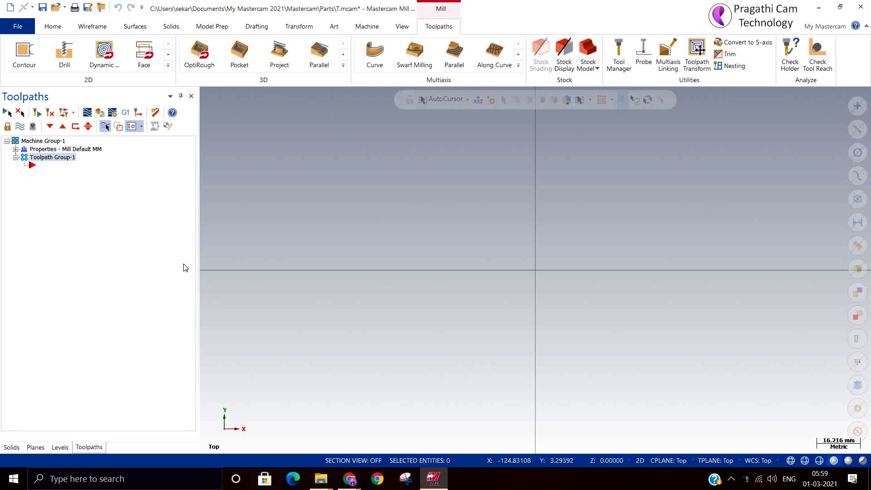
right_click(65, 184)
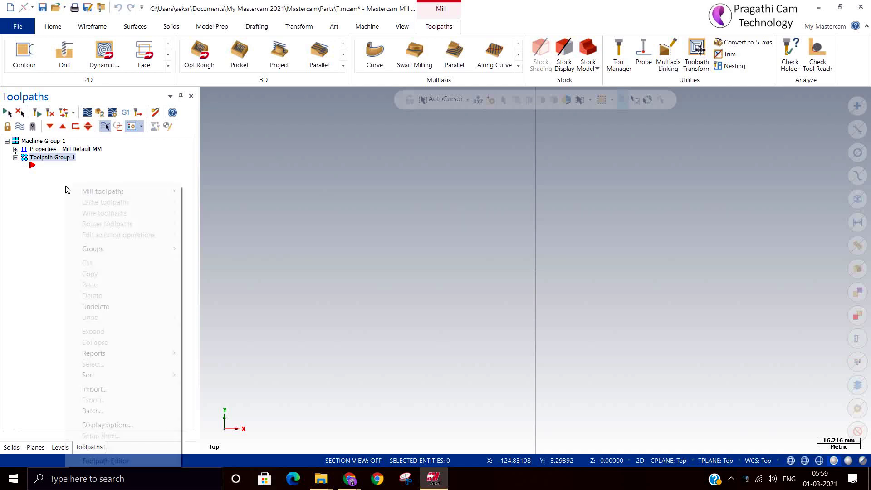
mouse_move(98, 192)
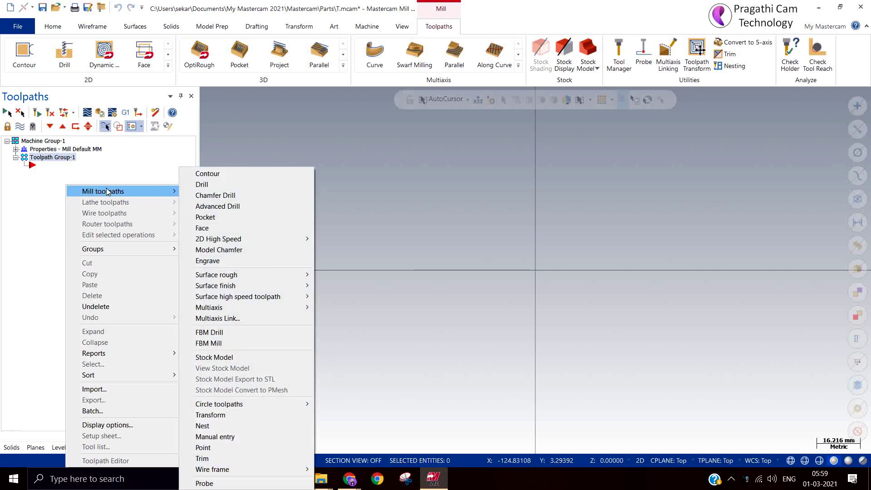
mouse_move(223, 287)
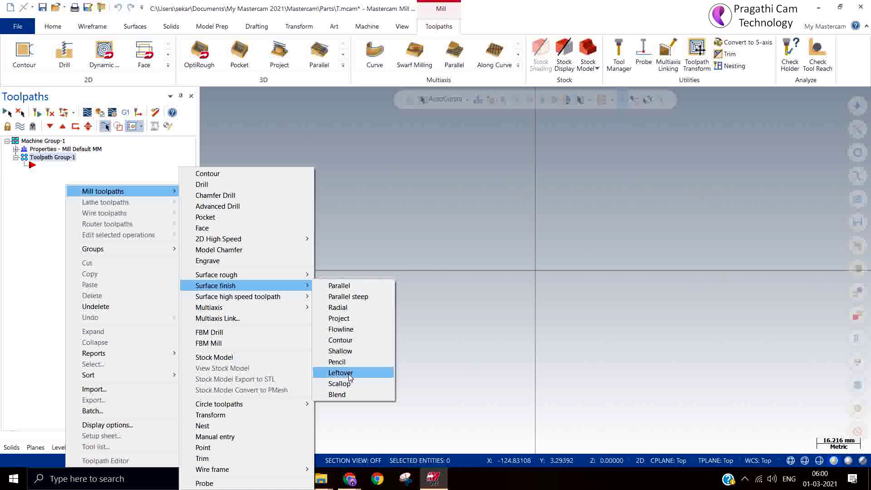
click(350, 363)
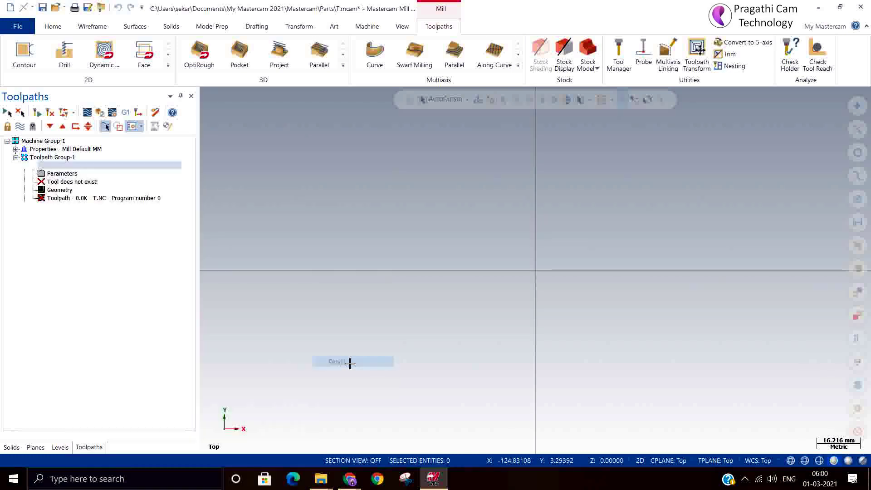
key(Escape)
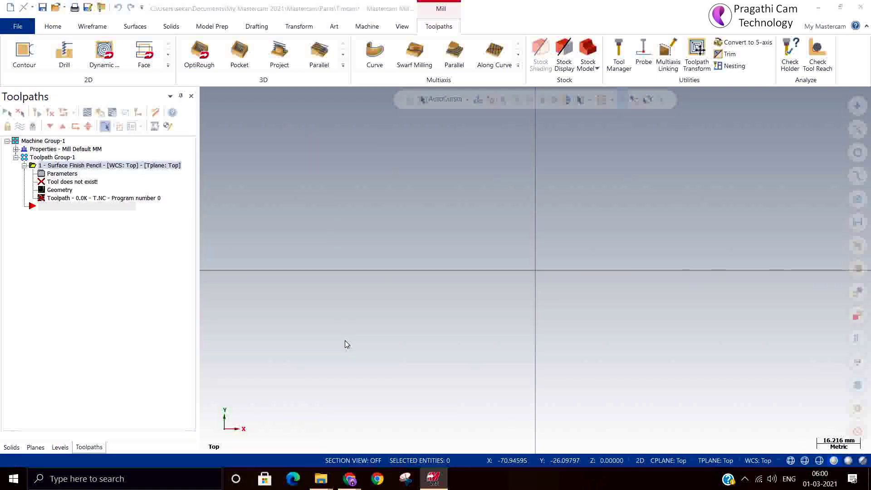
click(494, 273)
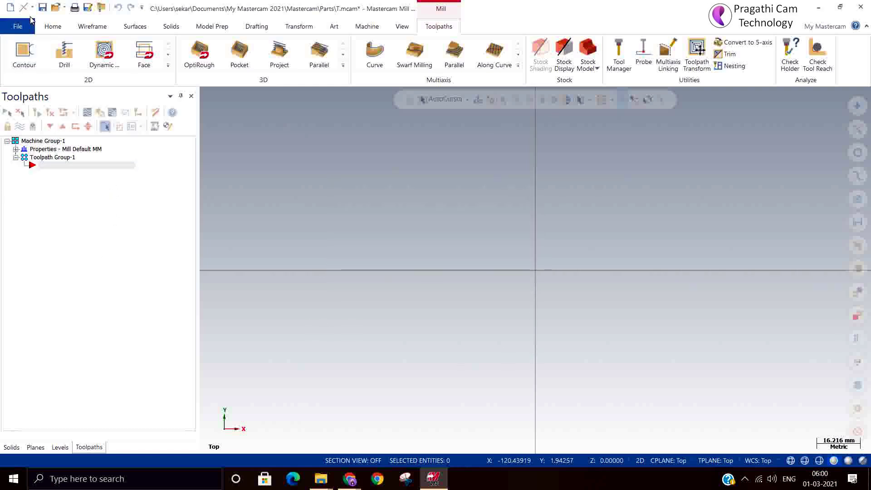
- Open PENCIL.MCX-7 from the C: drive's Mastercam Sample files, X8 mcx, mill, Surface and Solid Toolpaths folder, without saving changes to T.mcam
click(56, 7)
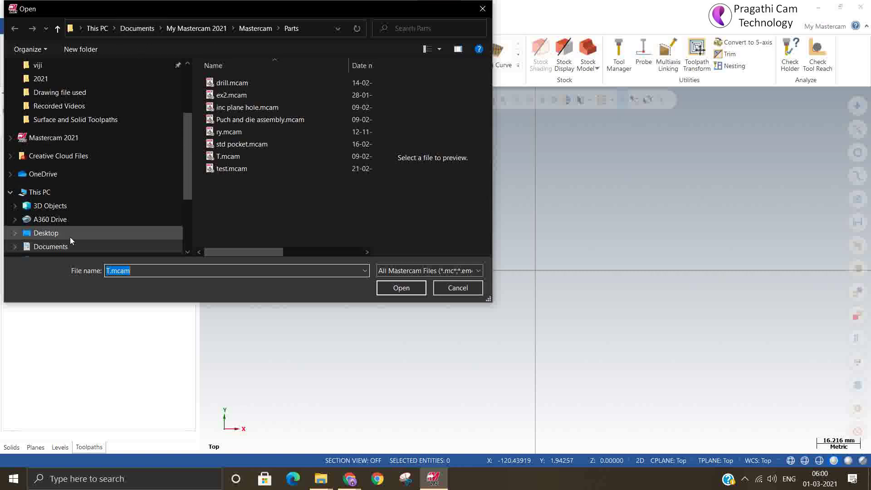
drag(185, 148, 186, 196)
click(90, 212)
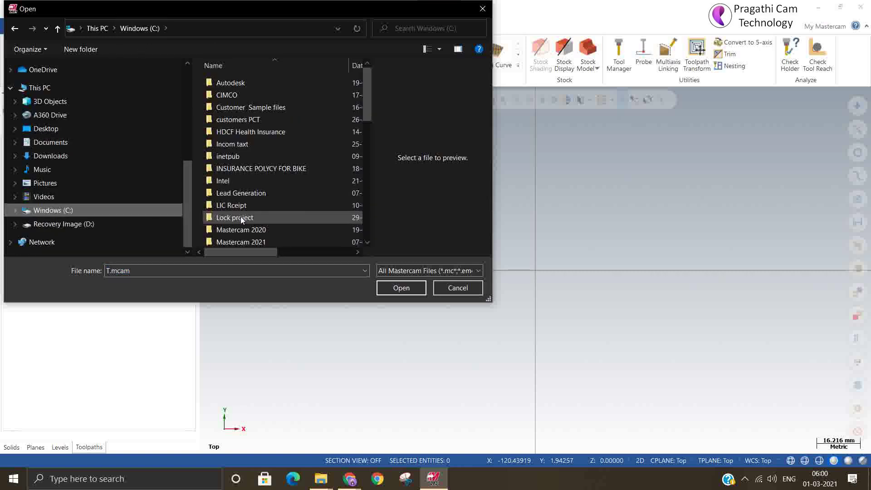
scroll(247, 217, down, 2)
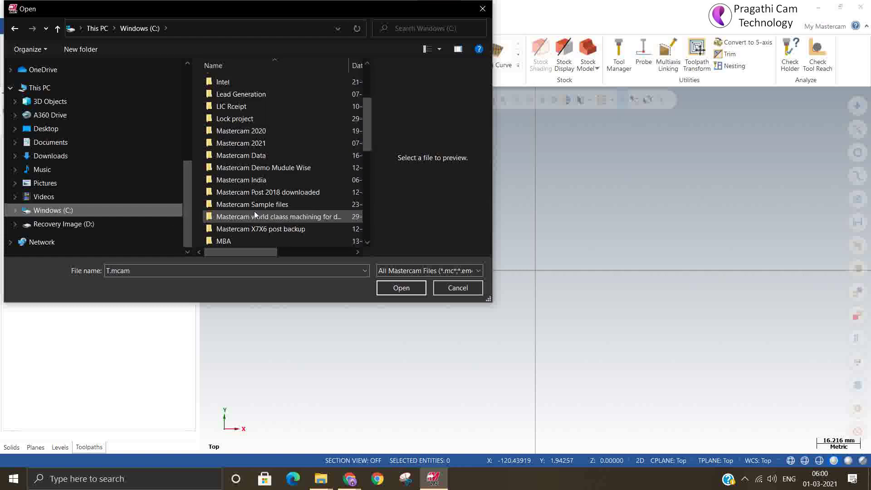
double_click(256, 205)
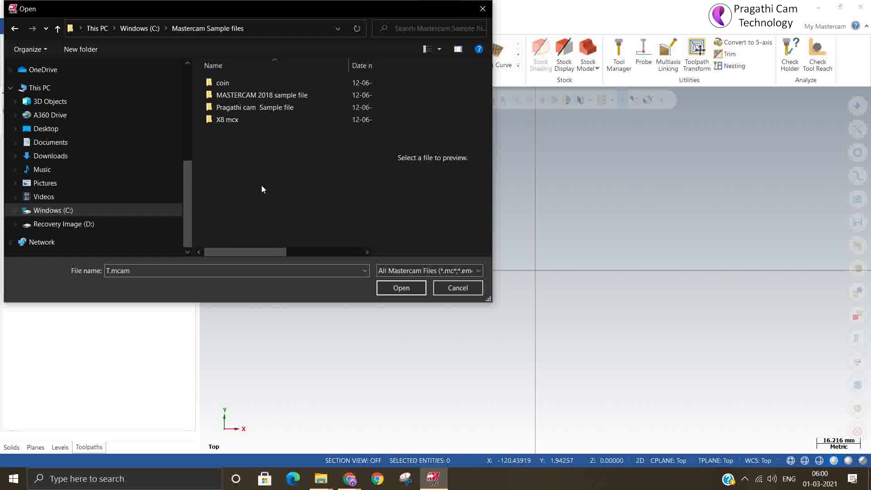
double_click(243, 119)
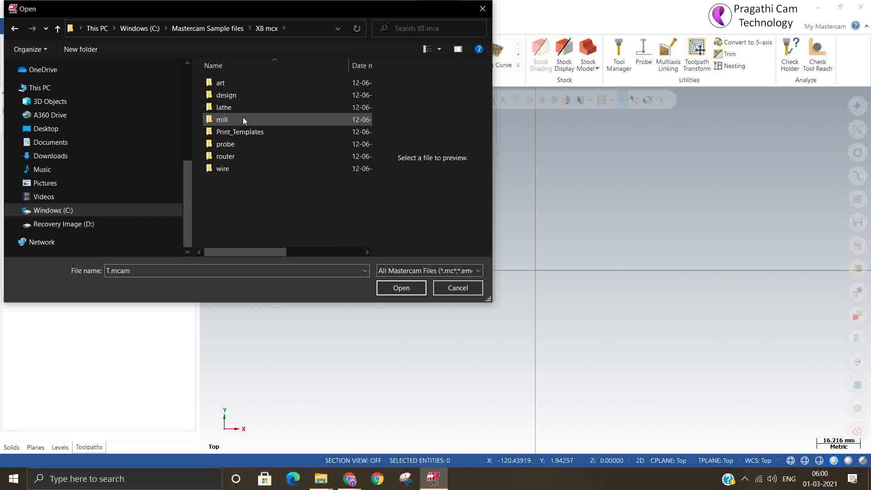
double_click(244, 119)
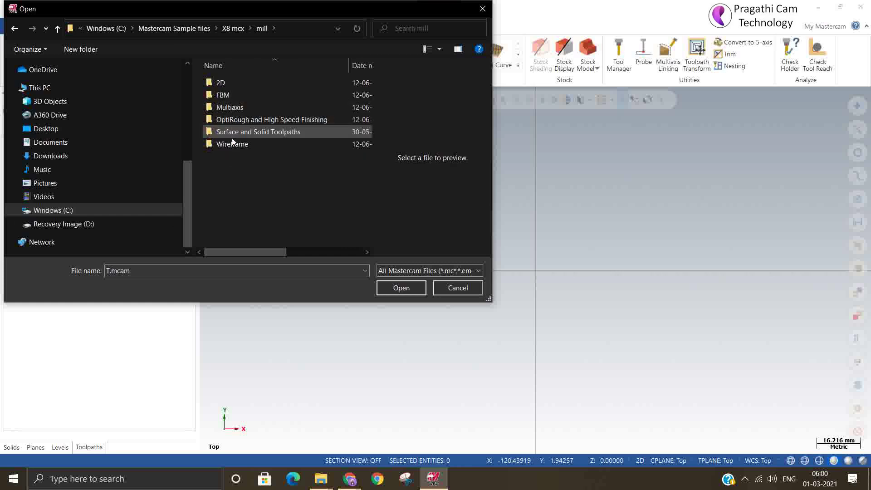
double_click(225, 131)
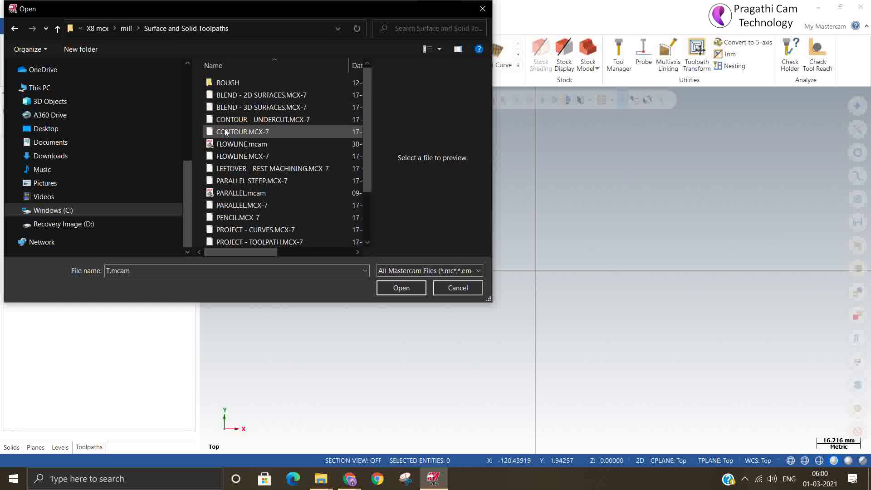
click(237, 218)
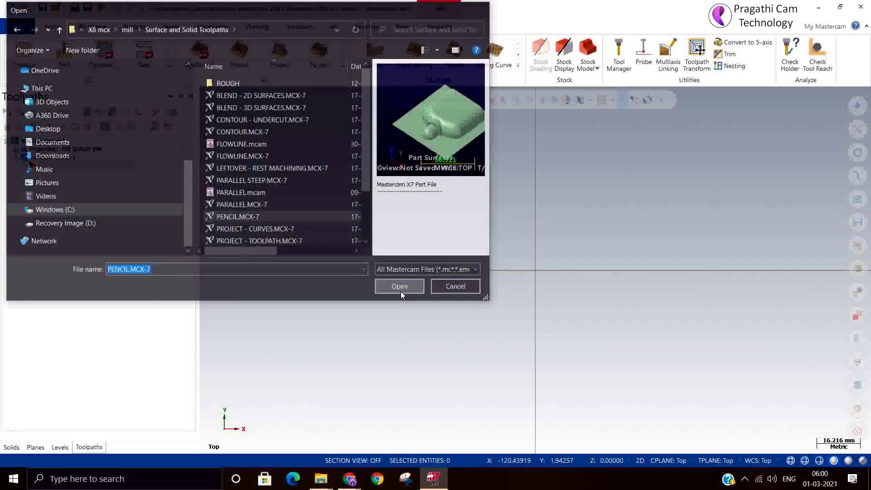
click(401, 291)
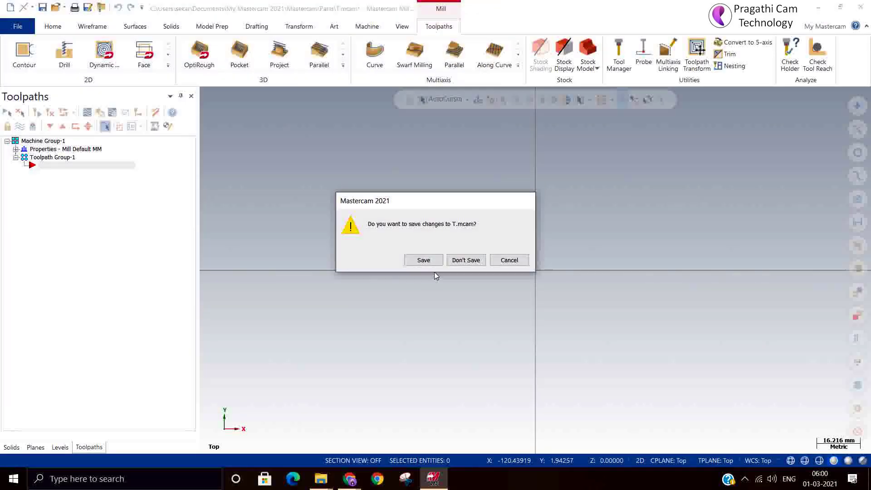
click(466, 260)
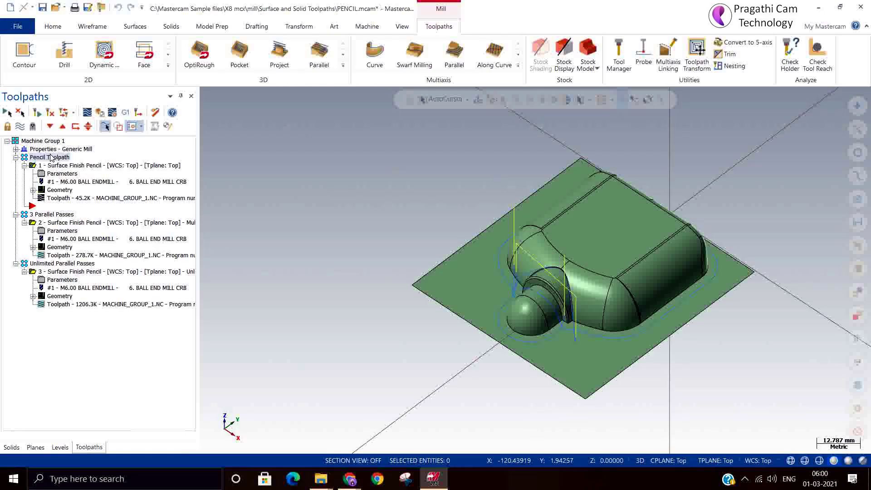
- Delete the existing Surface Finish Pencil operation from the Pencil Toolpath group
key(Delete)
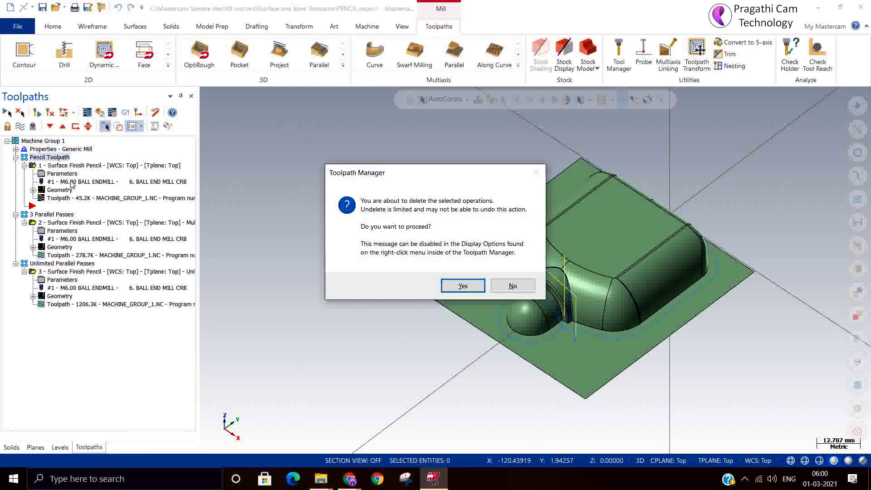
click(462, 286)
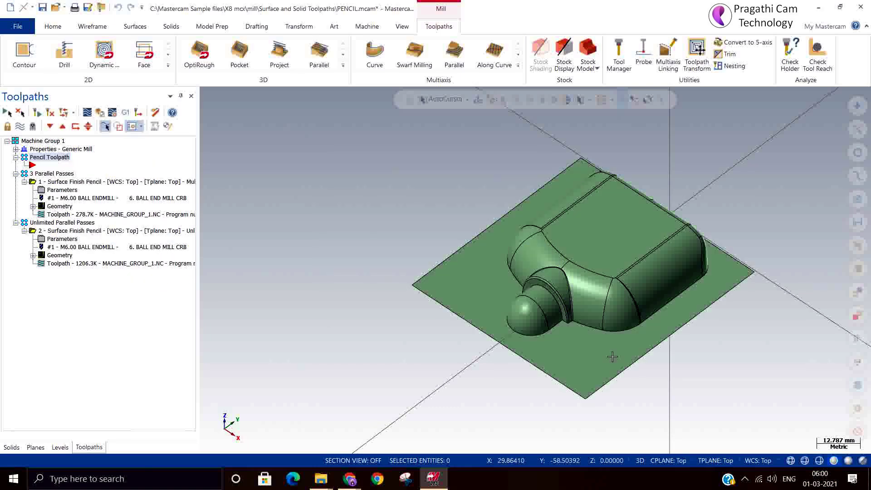
scroll(613, 358, up, 10)
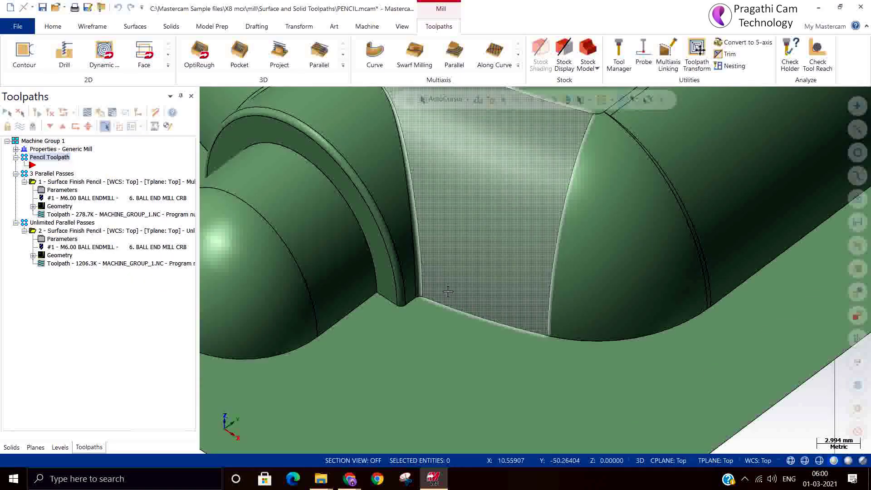
middle_drag(448, 291, 774, 292)
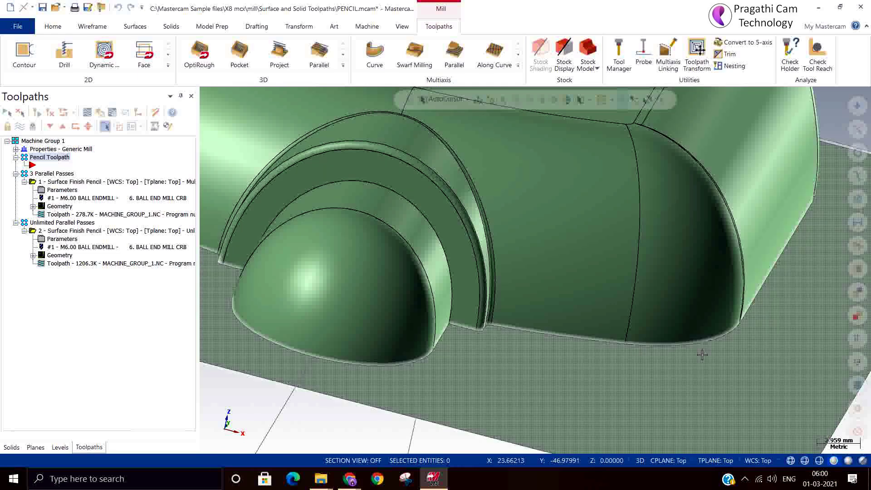
middle_drag(703, 356, 592, 389)
scroll(591, 390, down, 5)
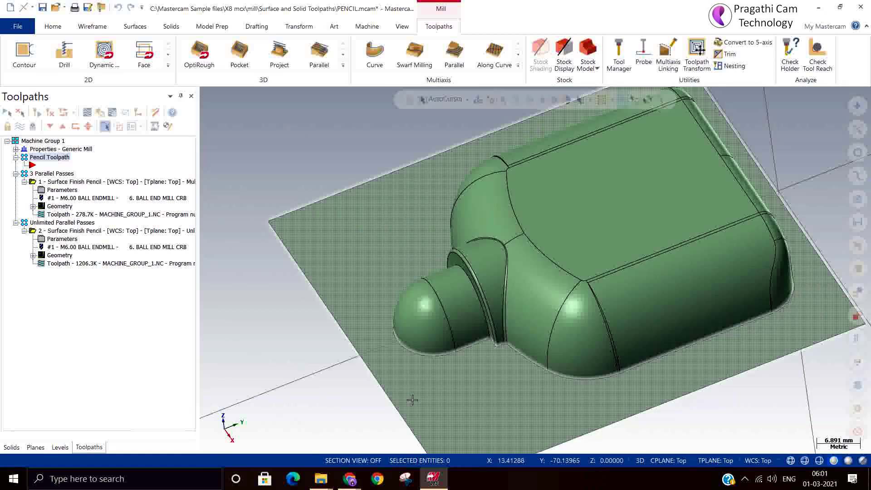
- Delete the pencil operation in the 3 Parallel Passes group, along with the emptied group itself
right_click(270, 171)
click(62, 177)
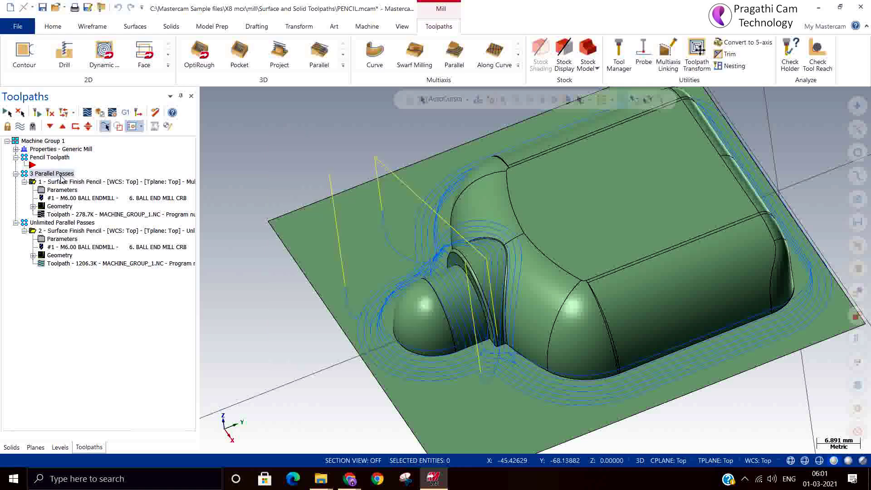
click(63, 182)
key(Delete)
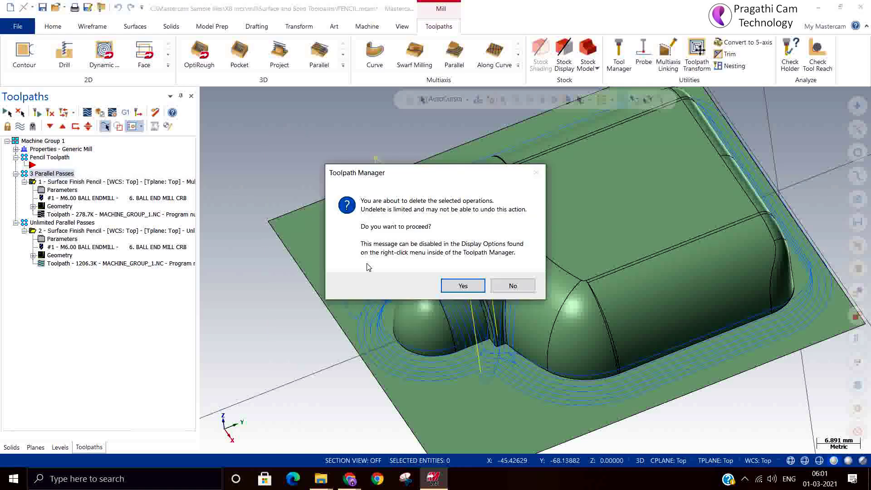
click(463, 285)
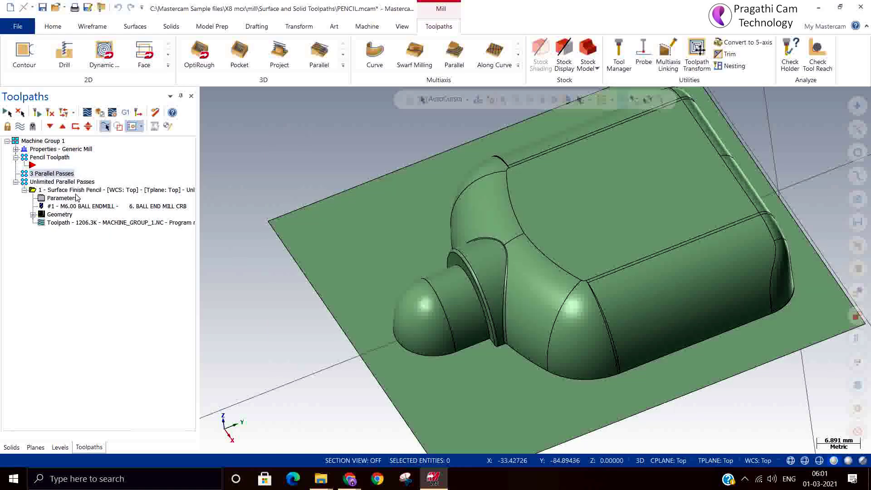
key(Delete)
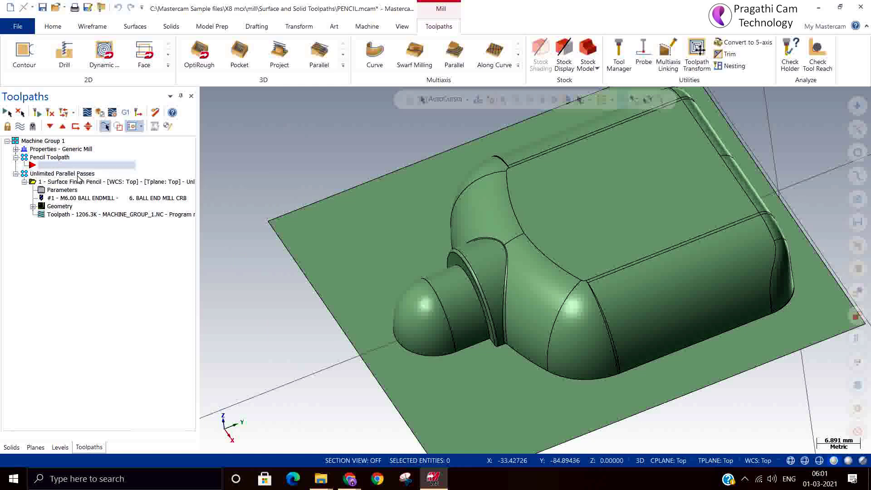
- Delete the Surface Finish Pencil operation from the Unlimited Parallel Passes group
click(78, 175)
key(Delete)
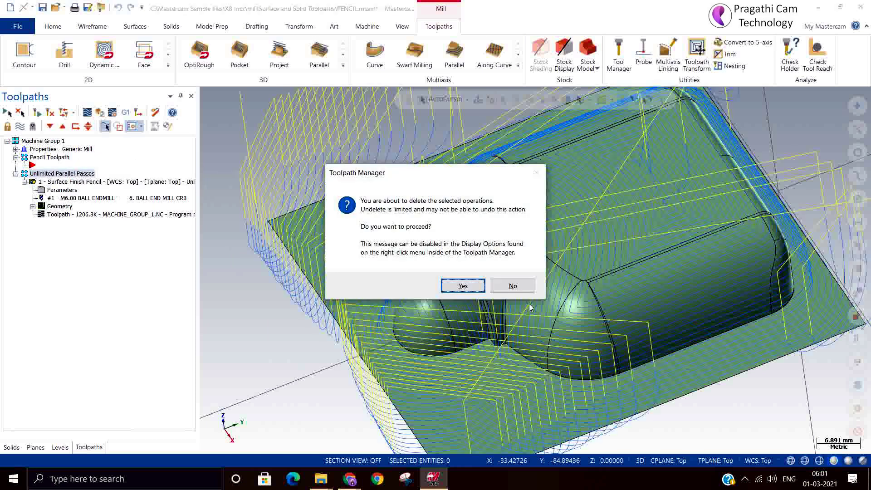
click(462, 286)
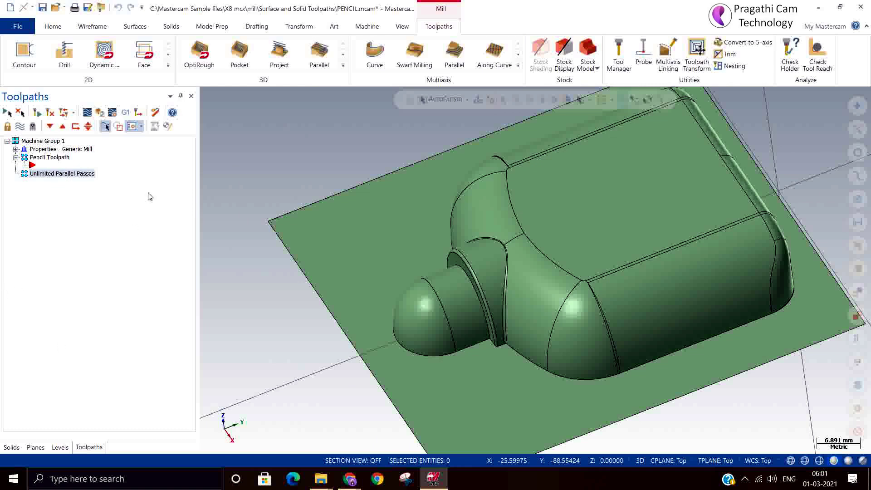
- Create a Surface finish Pencil toolpath from the isometric view, using all surfaces of the part and base plate as drive surfaces
right_click(273, 163)
click(295, 262)
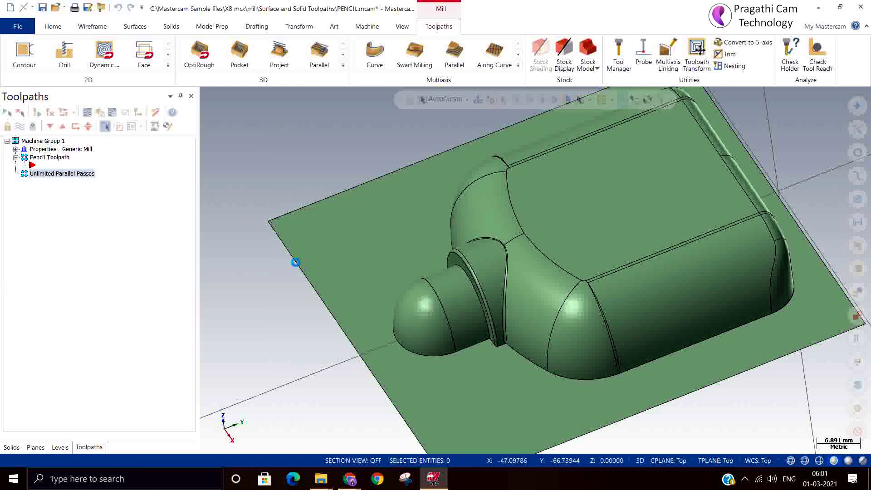
right_click(100, 210)
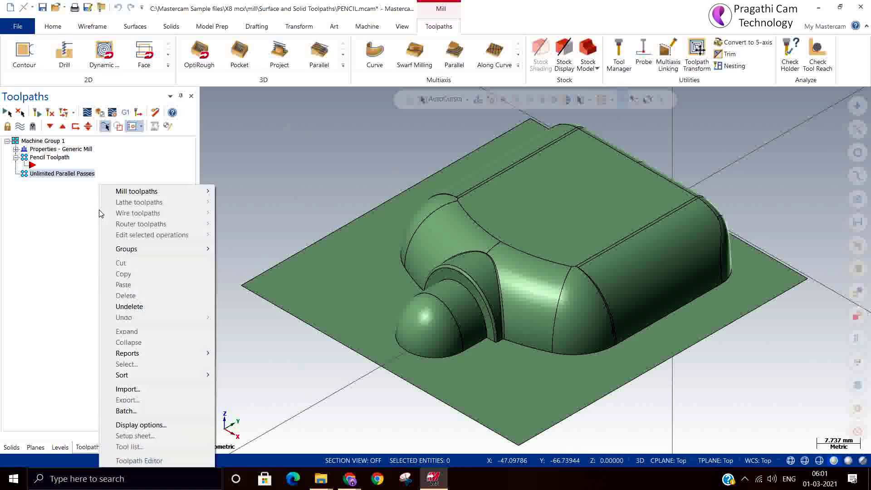
mouse_move(140, 191)
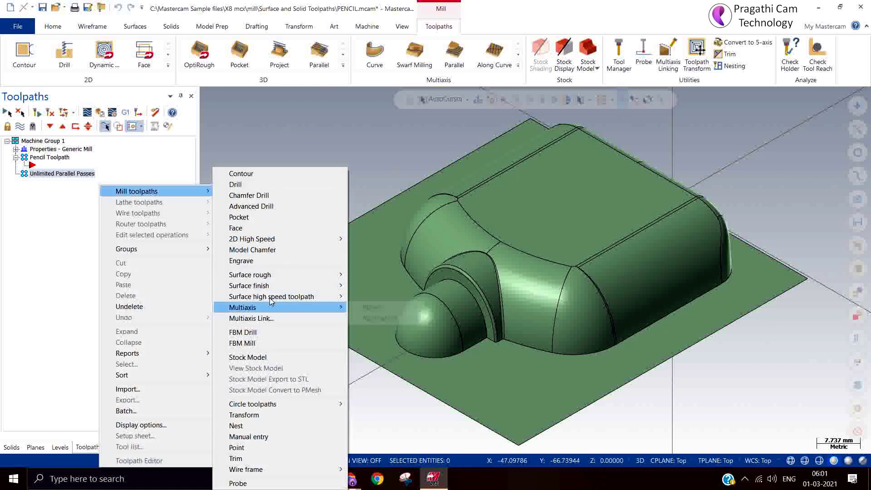
mouse_move(274, 289)
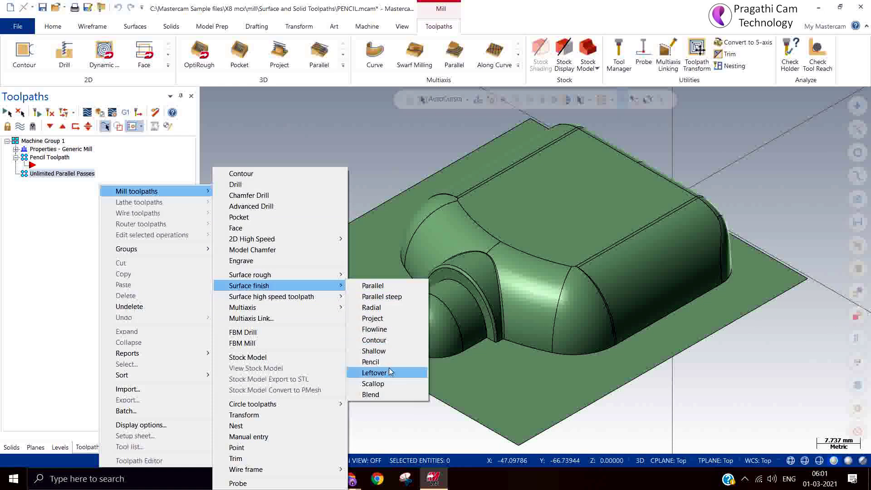
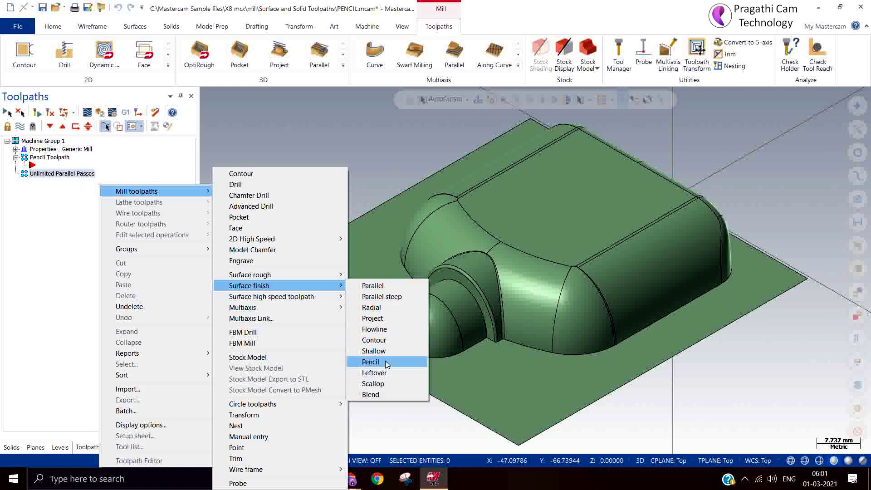
scroll(385, 360, down, 3)
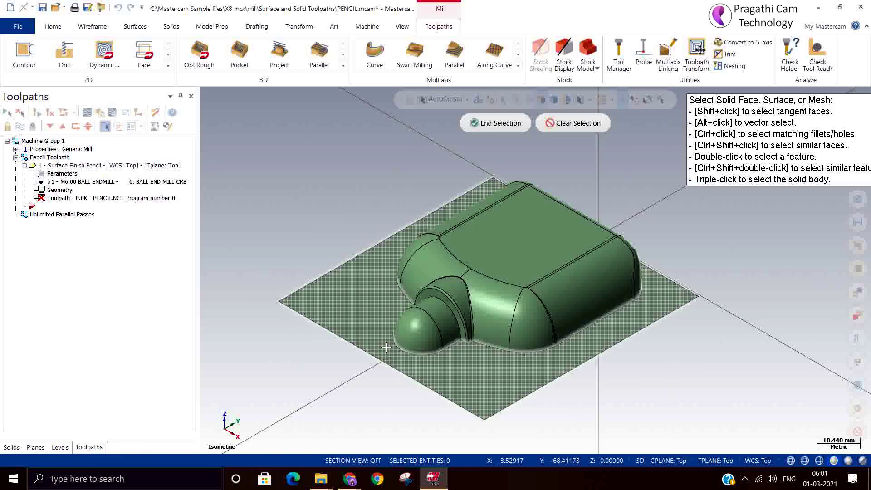
drag(240, 146, 545, 370)
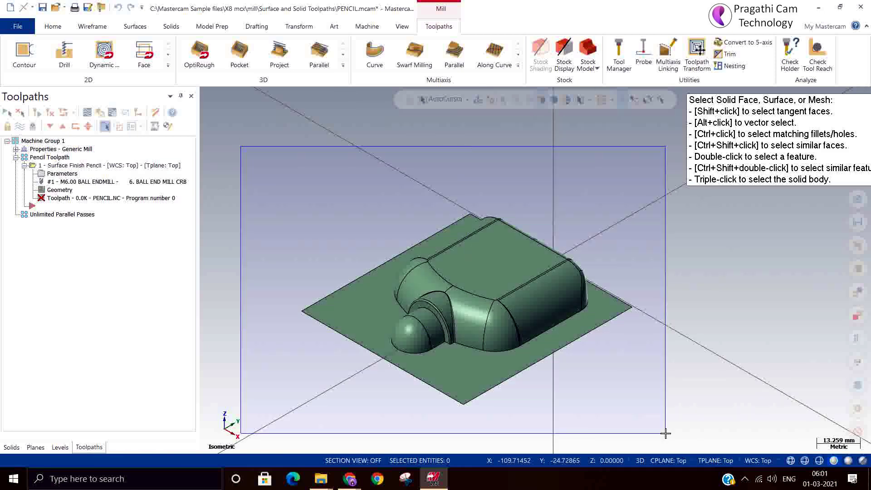
click(505, 123)
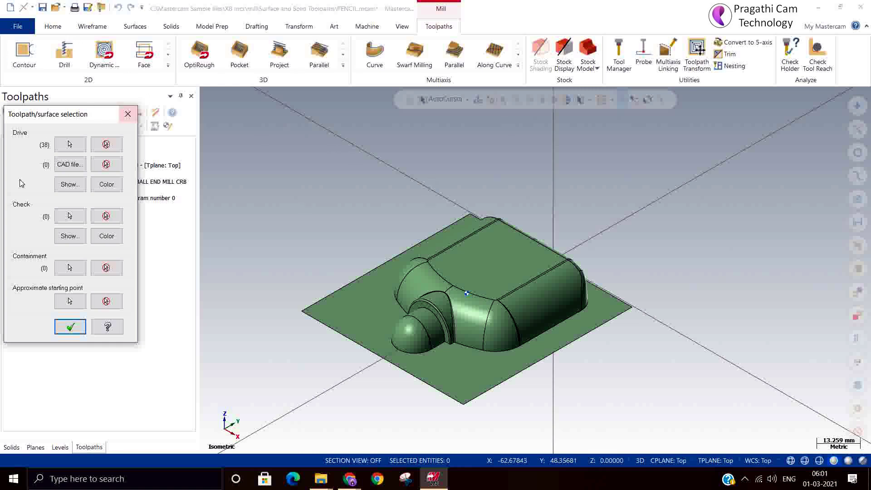
- Accept the drive surface selection and delete the 6 mm ball end mill from the pencil operation's tool list
click(69, 327)
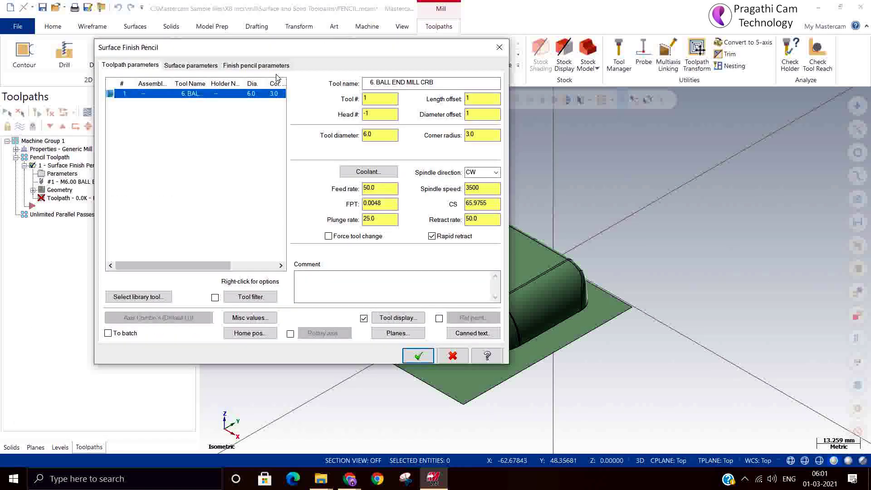
key(Delete)
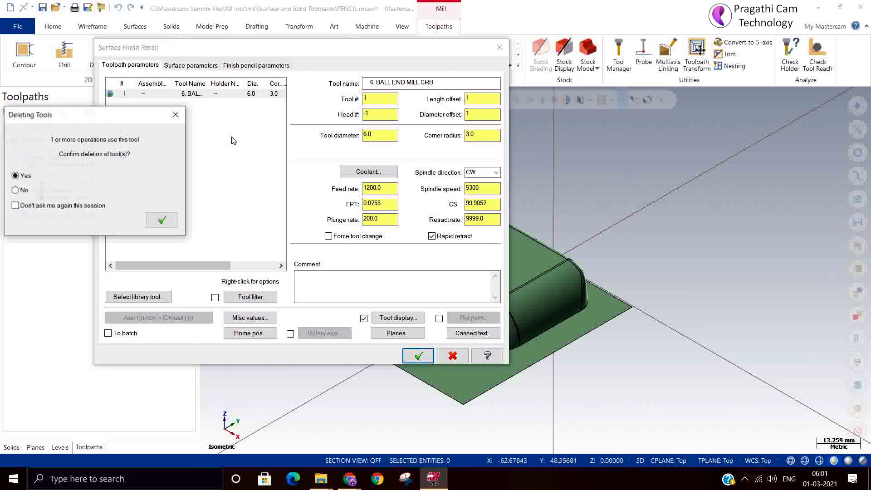
click(162, 220)
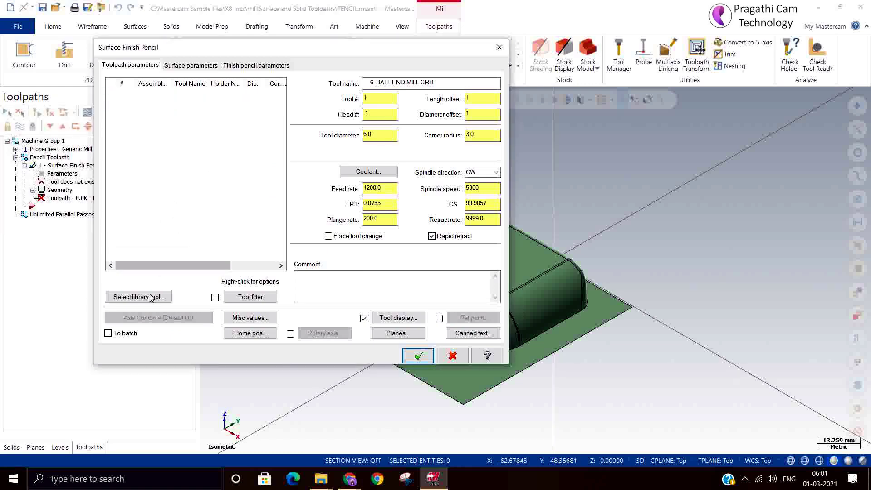
- Filter the tool library to ball-nose end mills and assign BALL-NOSE END MILL - 4 to the pencil operation
key(Return)
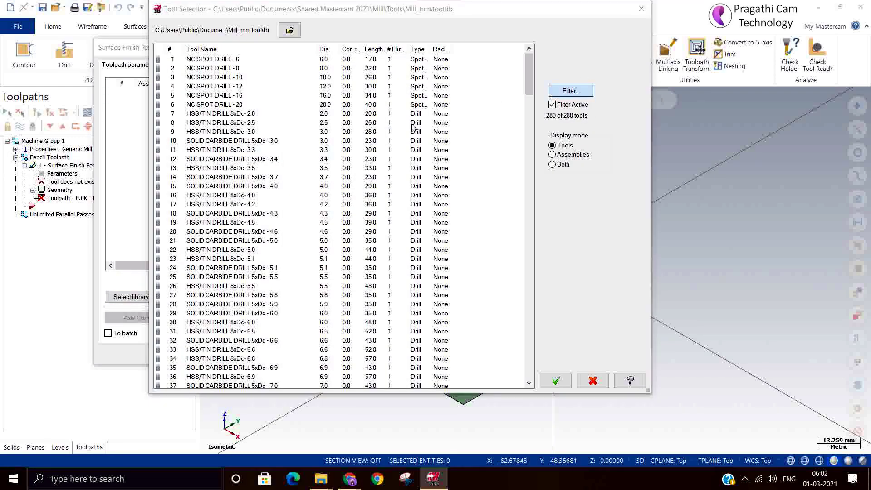
click(571, 90)
click(142, 306)
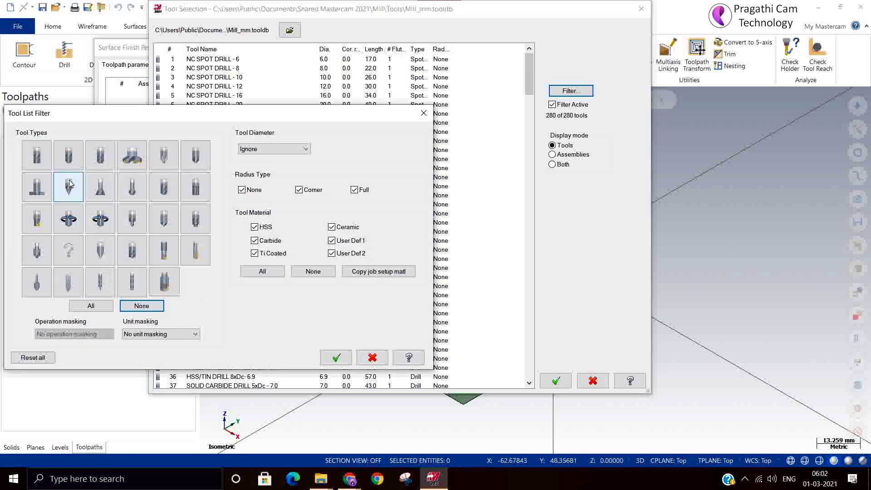
click(70, 164)
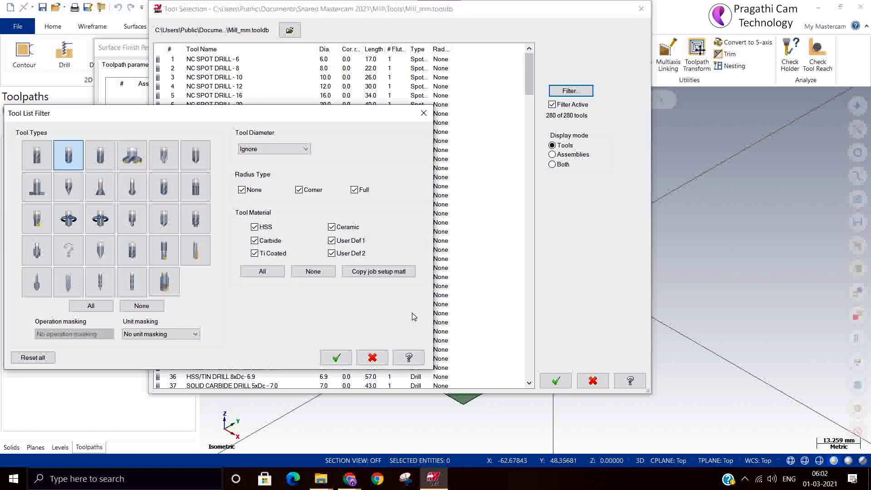
click(334, 358)
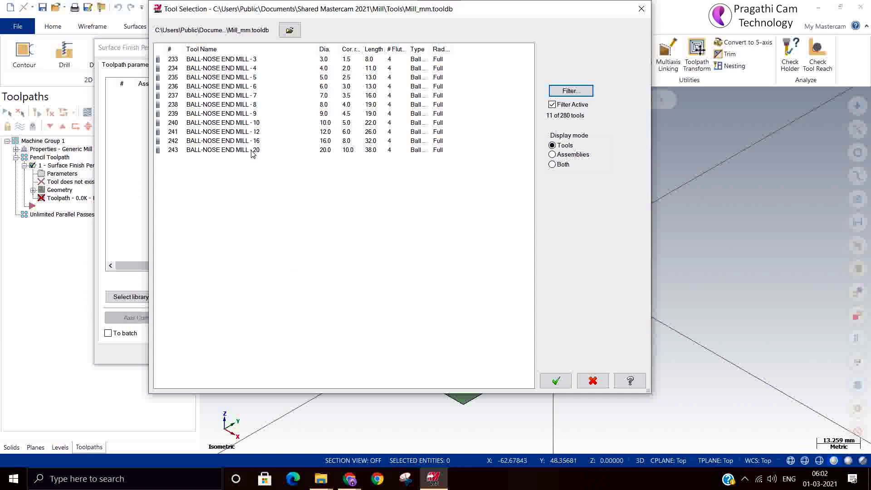
click(230, 72)
click(556, 380)
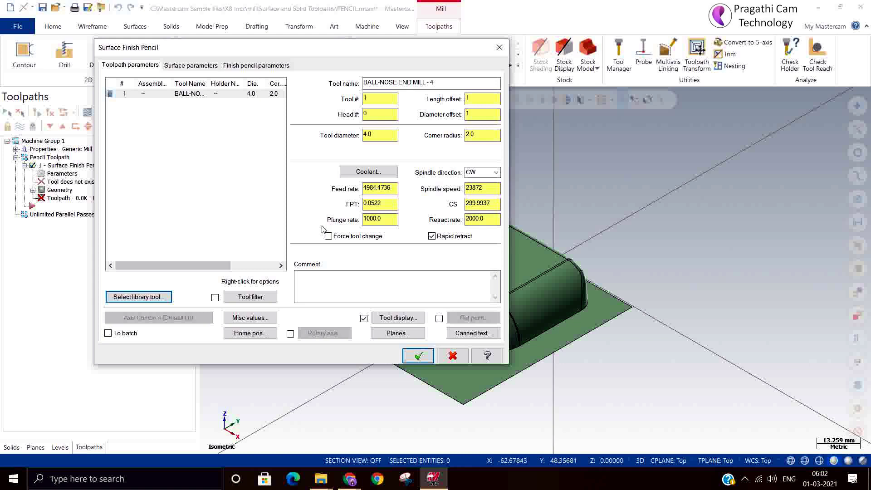
- Set the tool's cutting speed (CS) to 150, feed per tooth to 0.1 and plunge rate to 500
click(497, 204)
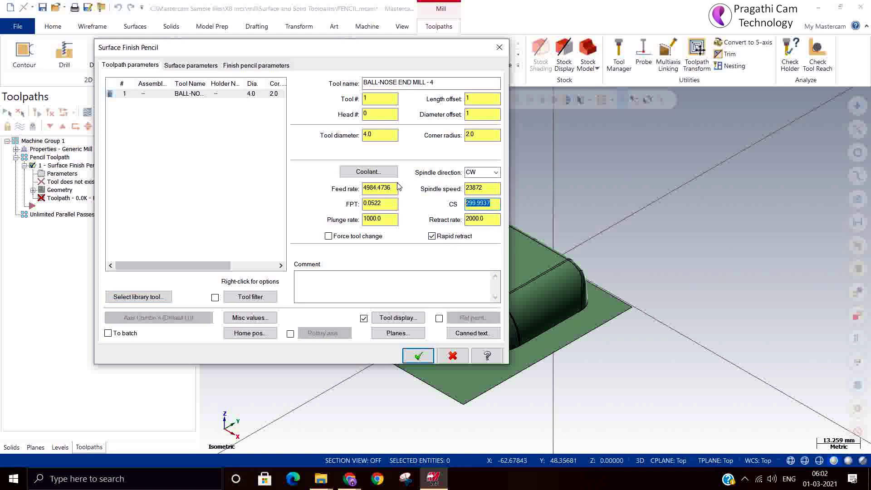
text(150)
click(375, 203)
double_click(375, 203)
text(0)
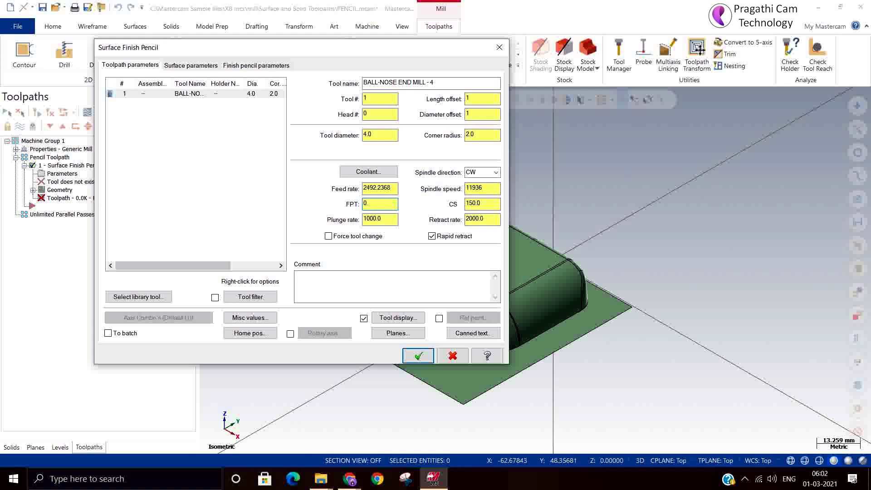
key(Return)
key(Tab)
text(5)
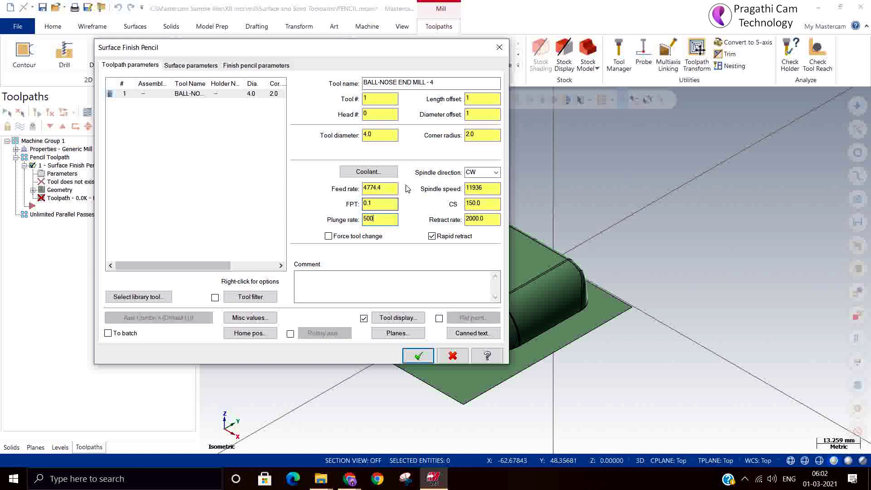
- Disable depth limits in the finish pencil parameters and generate the toolpath with parallel passes set to None
click(191, 66)
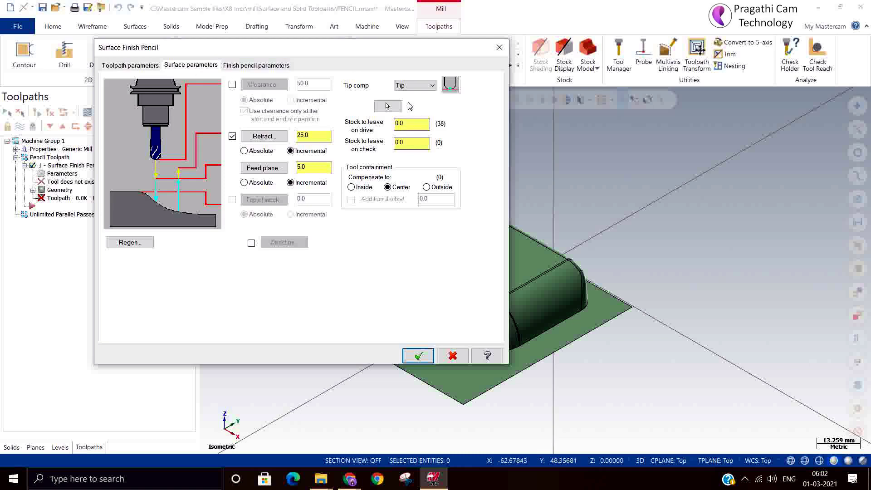
click(252, 66)
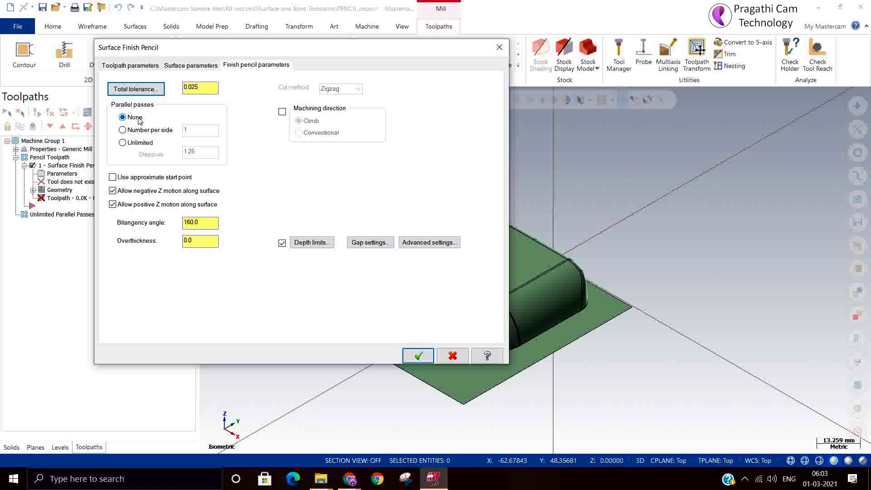
click(282, 243)
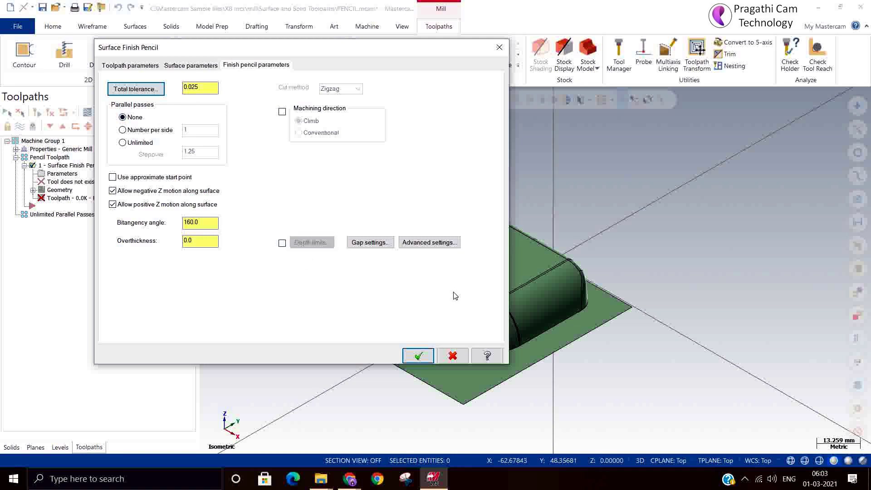
click(422, 358)
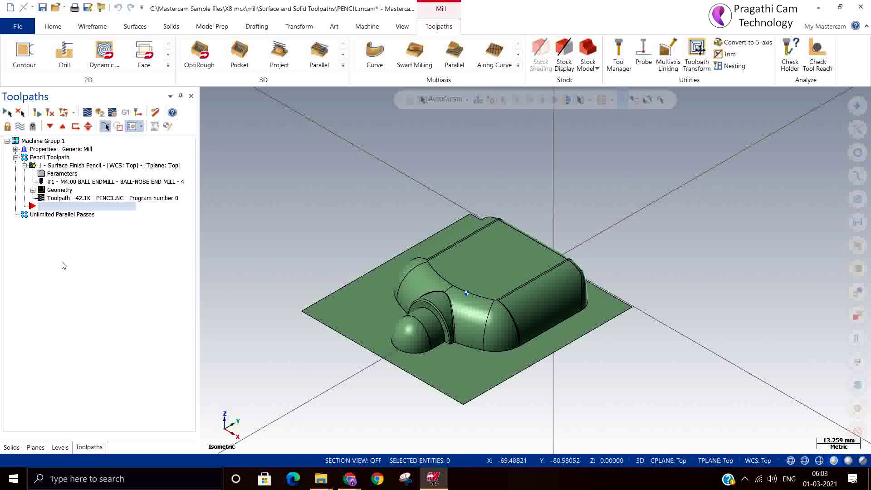
- Delete the empty Unlimited Parallel Passes group, and toggle the pencil toolpath's display off and back on
click(62, 218)
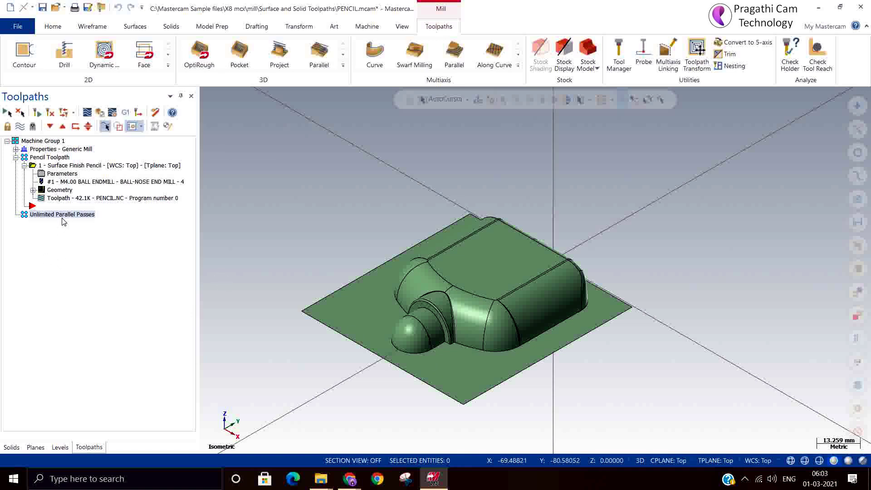
key(Delete)
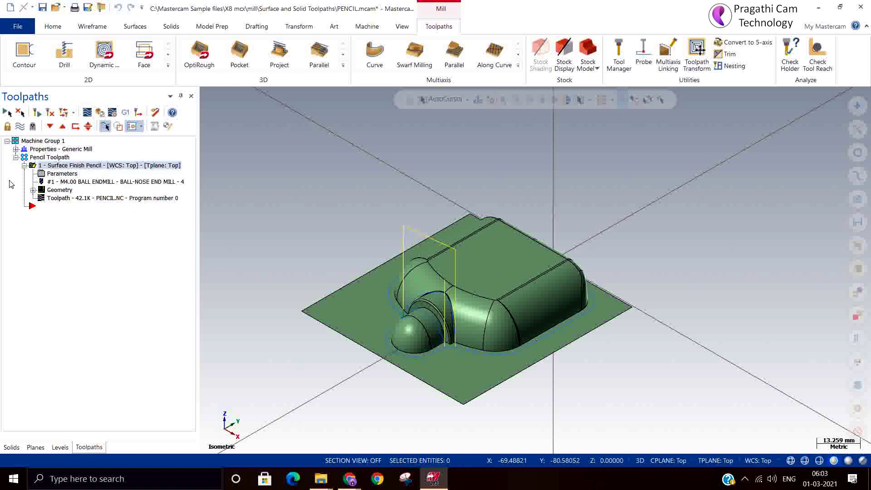
click(18, 129)
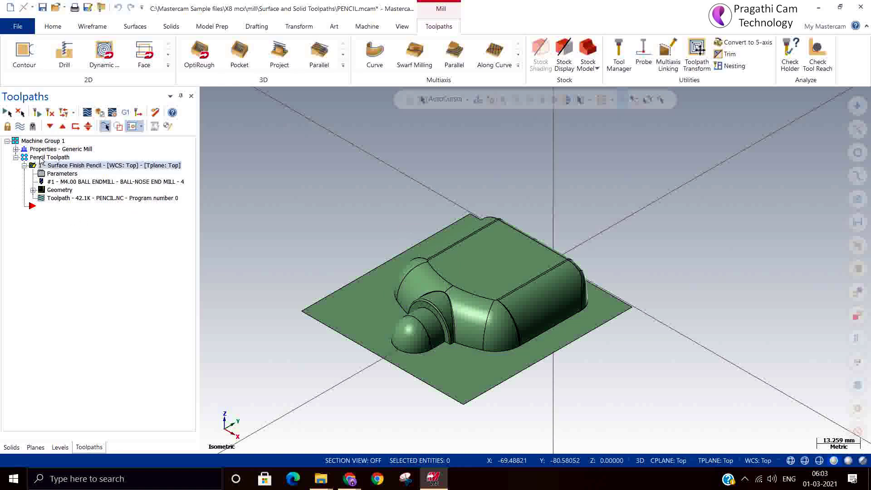
click(20, 126)
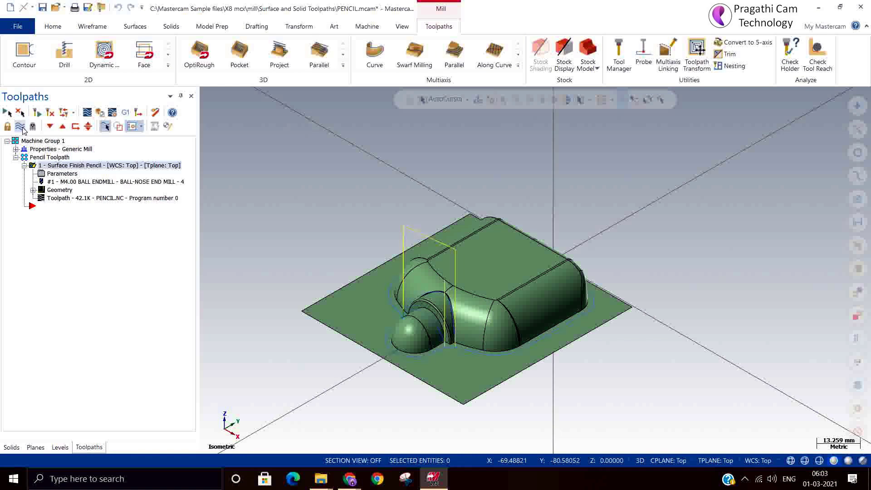
- Backplot the Surface Finish Pencil operation to watch the tool motion around the part, and close the simulation
scroll(560, 359, up, 1)
mouse_move(628, 360)
middle_down()
mouse_move(598, 409)
mouse_move(544, 364)
middle_up()
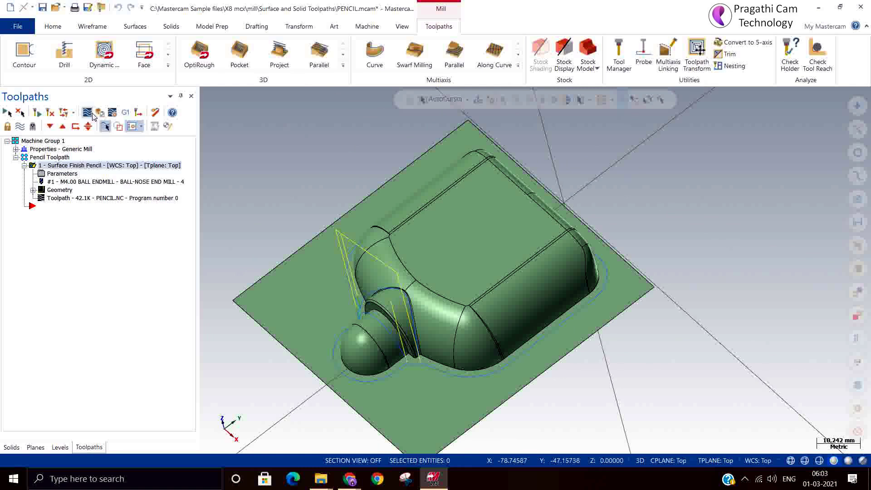
click(88, 113)
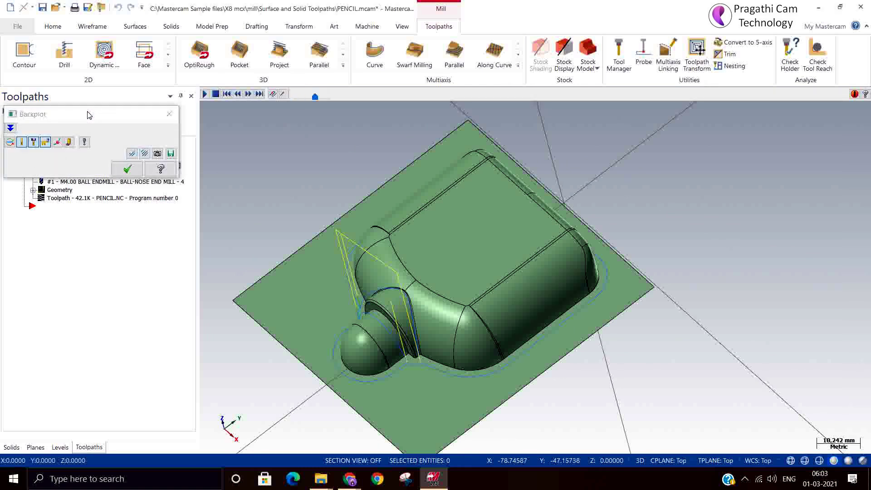
click(204, 95)
mouse_move(500, 295)
middle_down()
mouse_move(531, 322)
mouse_move(527, 333)
middle_up()
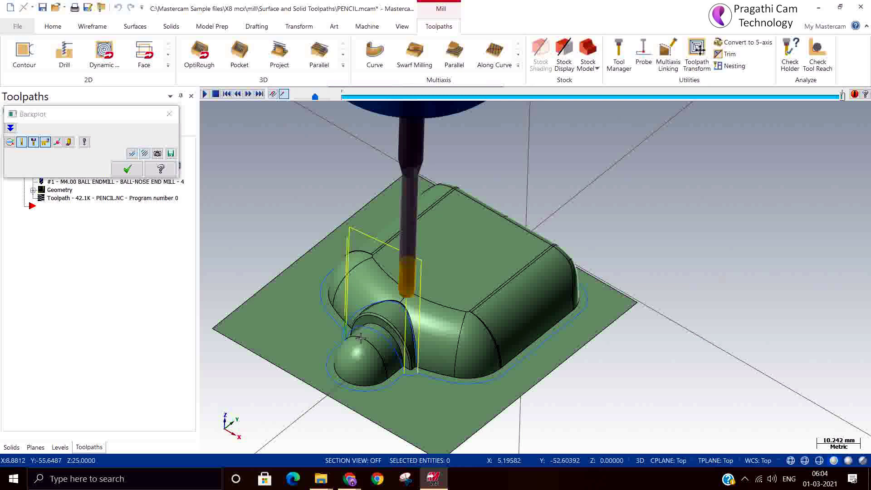
click(127, 169)
- Set the operation's parallel passes to 1 per side with a 1.25 stepover and regenerate the toolpath
click(72, 175)
click(123, 130)
click(196, 130)
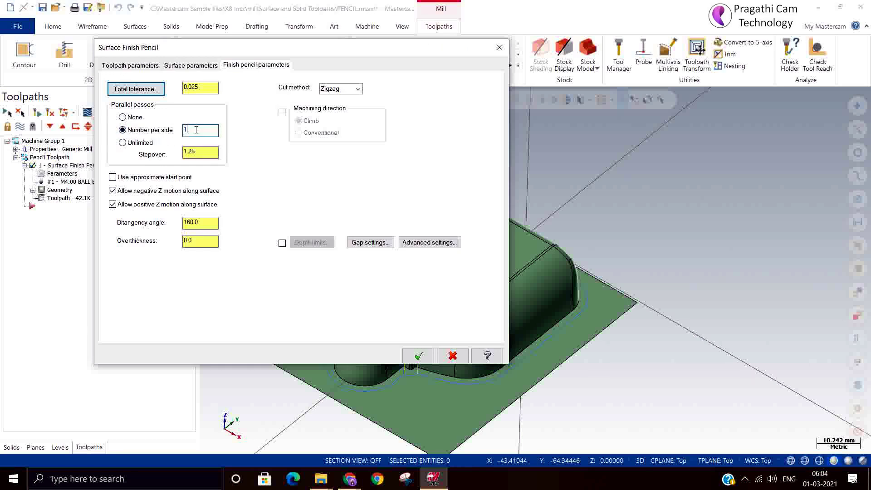
double_click(186, 129)
click(195, 152)
click(419, 356)
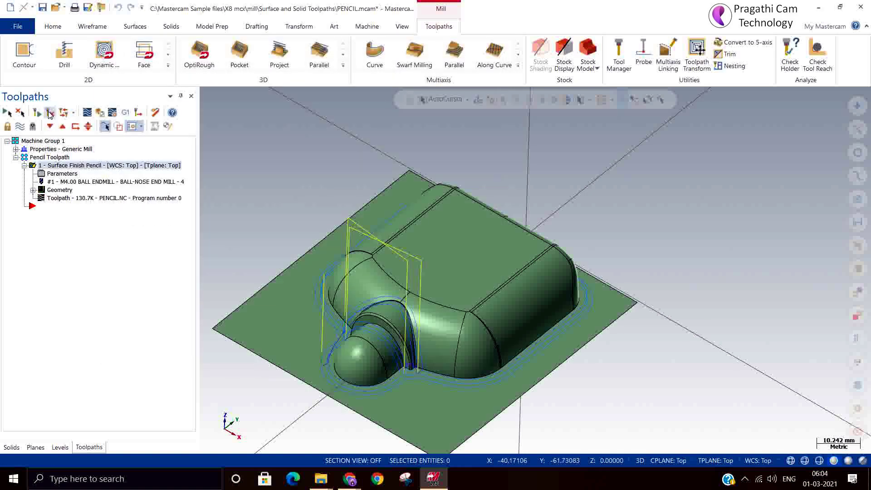
- Set the parallel passes to 3 per side with a 0.25 stepover and regenerate the pencil toolpath
scroll(344, 377, up, 6)
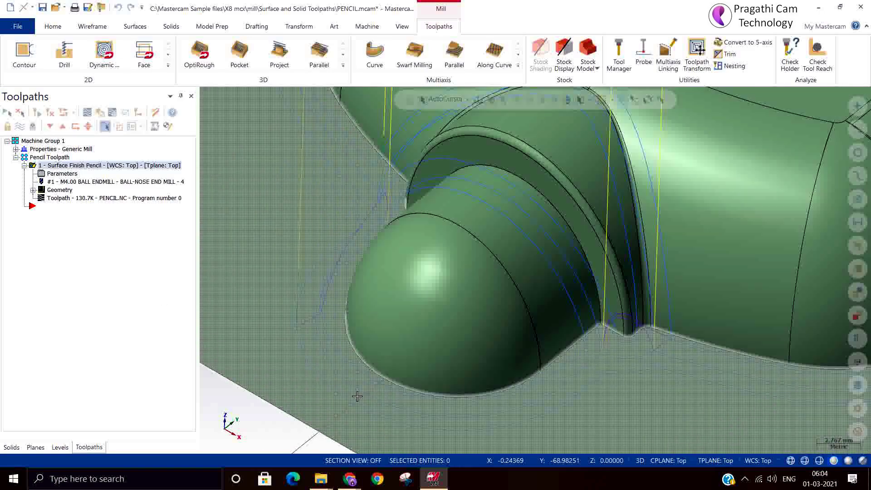
middle_drag(348, 367, 331, 383)
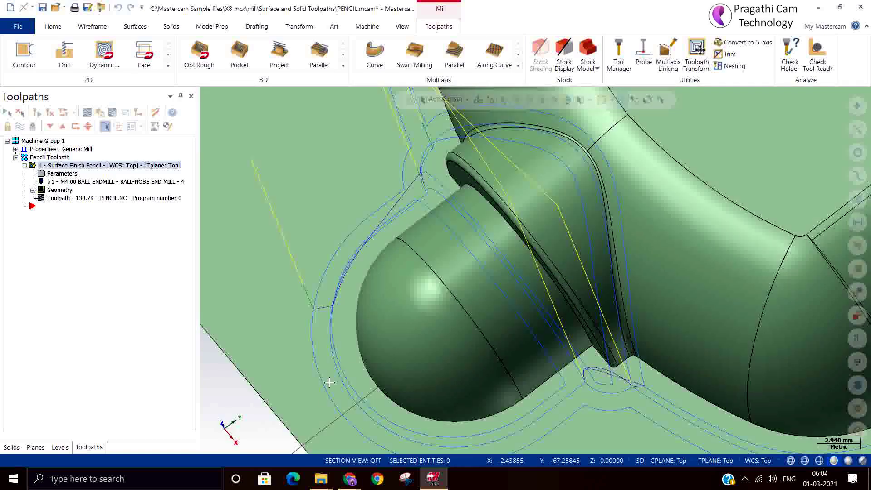
scroll(472, 341, down, 2)
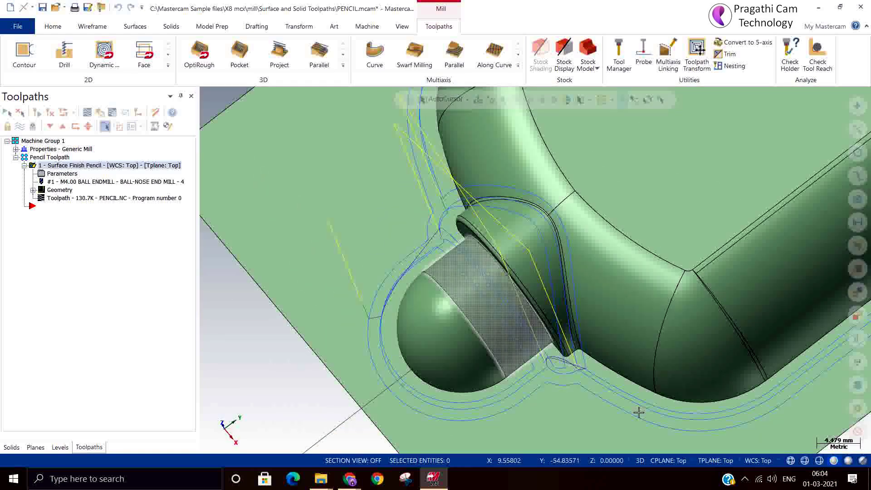
scroll(767, 427, up, 3)
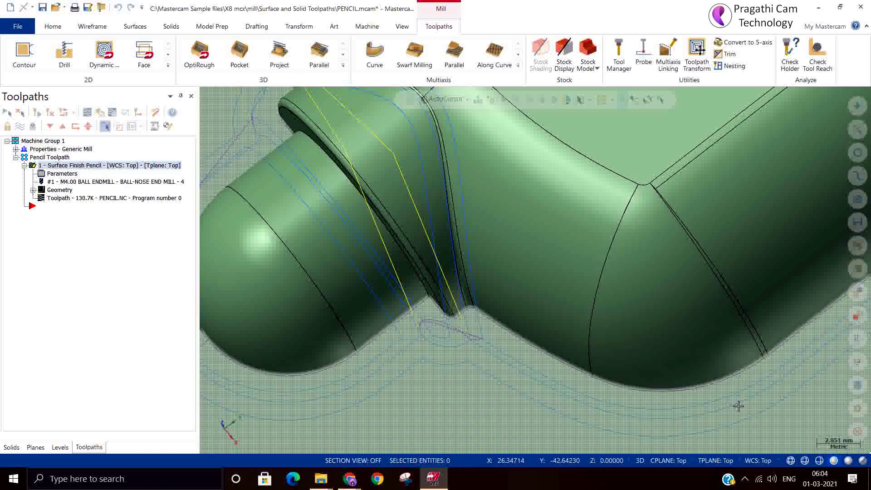
scroll(738, 400, down, 4)
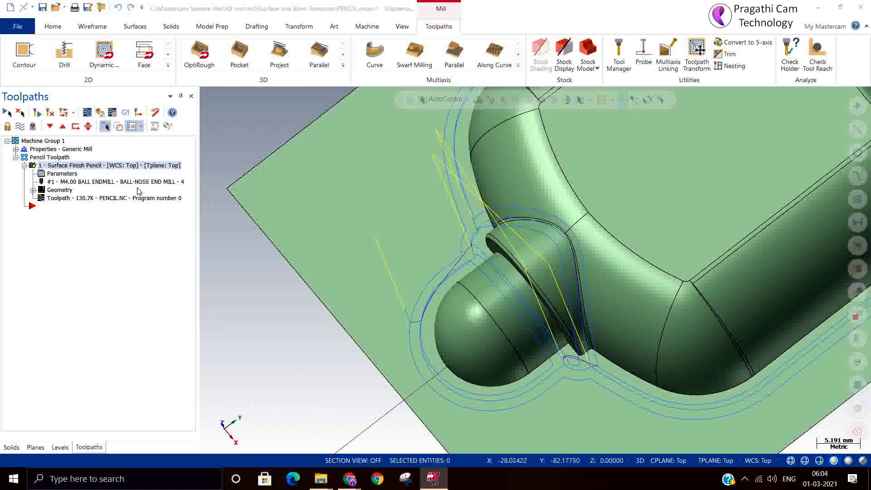
click(138, 190)
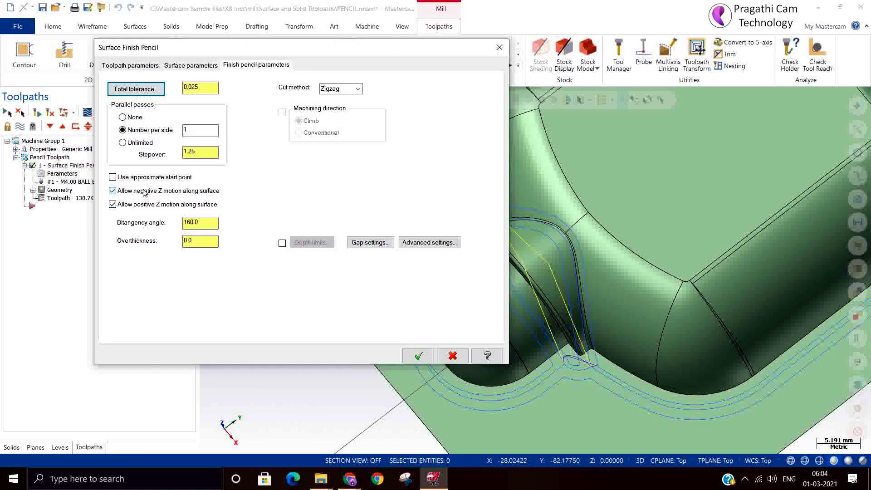
double_click(203, 152)
text(0)
double_click(203, 130)
click(418, 356)
- Change the Surface Finish Pencil operation's parallel passes to Unlimited and regenerate the toolpath
scroll(308, 292, down, 3)
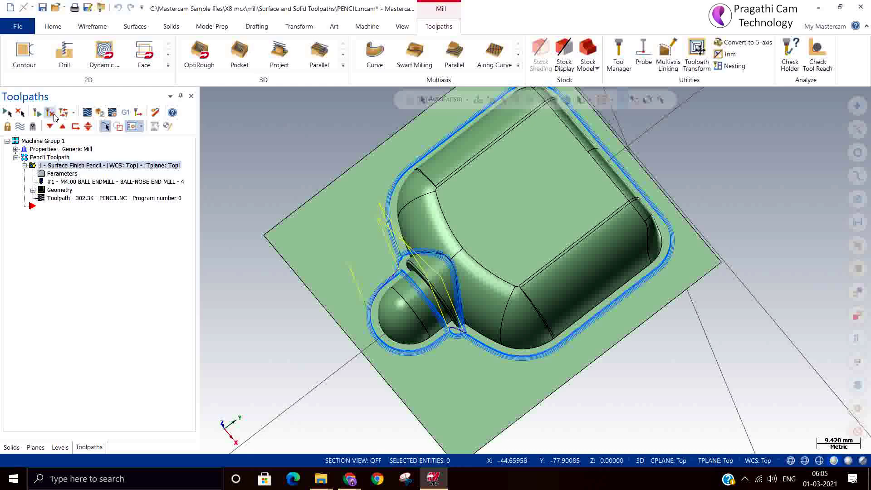
mouse_move(318, 290)
middle_down()
mouse_move(301, 272)
mouse_move(331, 238)
mouse_move(352, 280)
mouse_move(339, 291)
mouse_move(331, 282)
mouse_move(342, 256)
middle_up()
scroll(342, 259, up, 5)
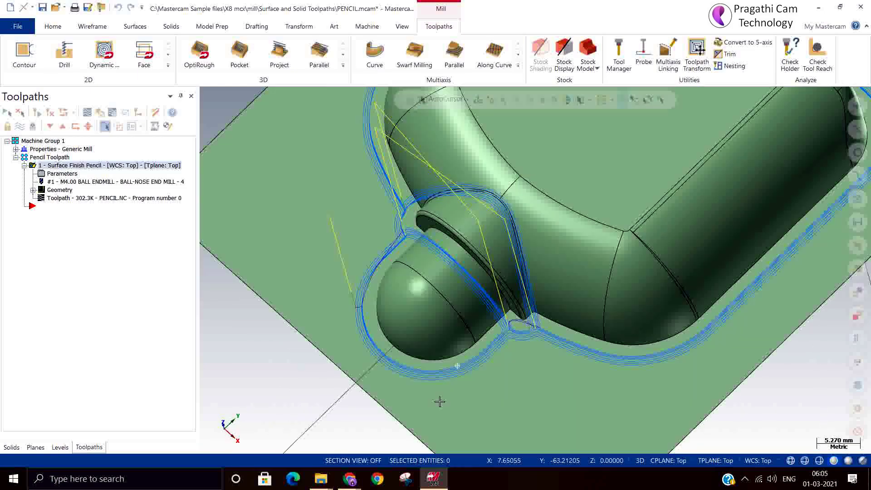
mouse_move(439, 402)
middle_down()
mouse_move(439, 416)
mouse_move(457, 364)
mouse_move(449, 345)
middle_up()
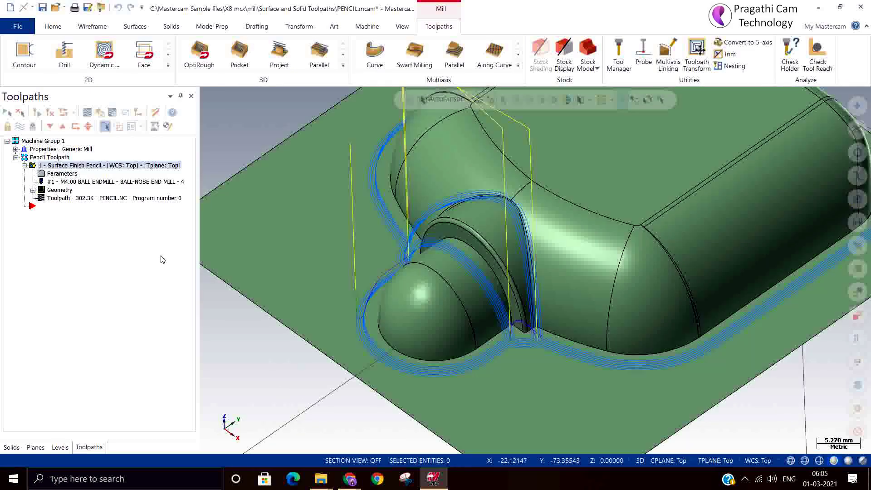
click(51, 174)
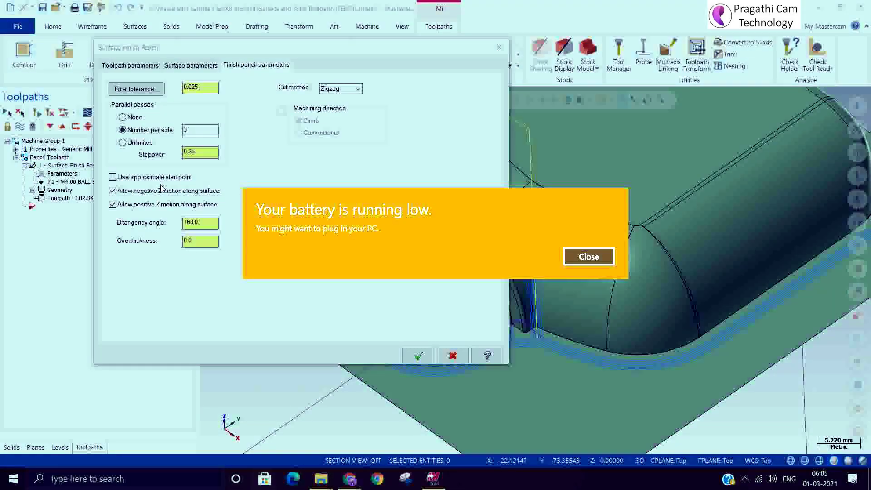
click(566, 263)
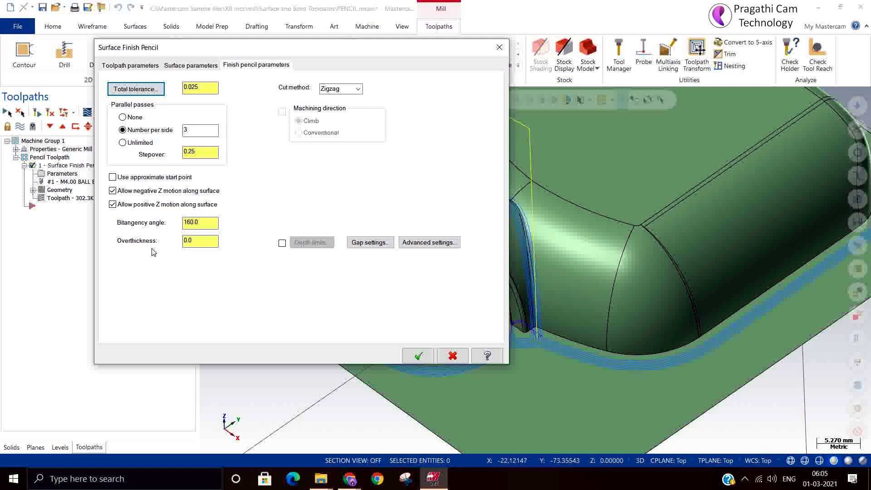
click(123, 143)
click(417, 357)
key(alt+t)
click(52, 113)
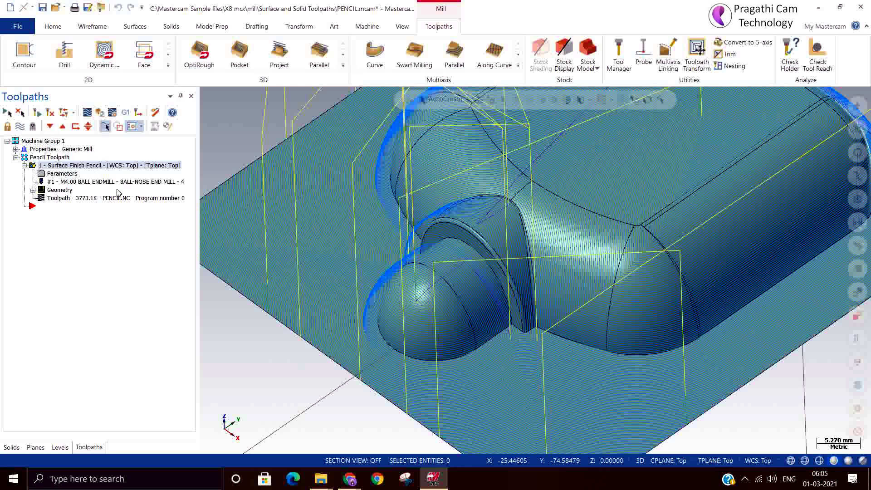
- Switch the parallel passes from Unlimited back to 3 per side, hide the toolpath display, and regenerate the pencil operation
key(alt+Left)
key(alt+Left)
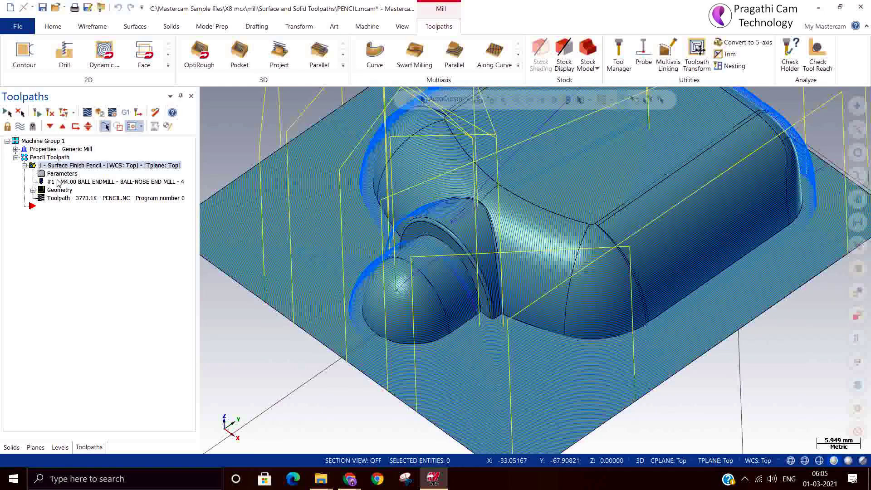
click(61, 174)
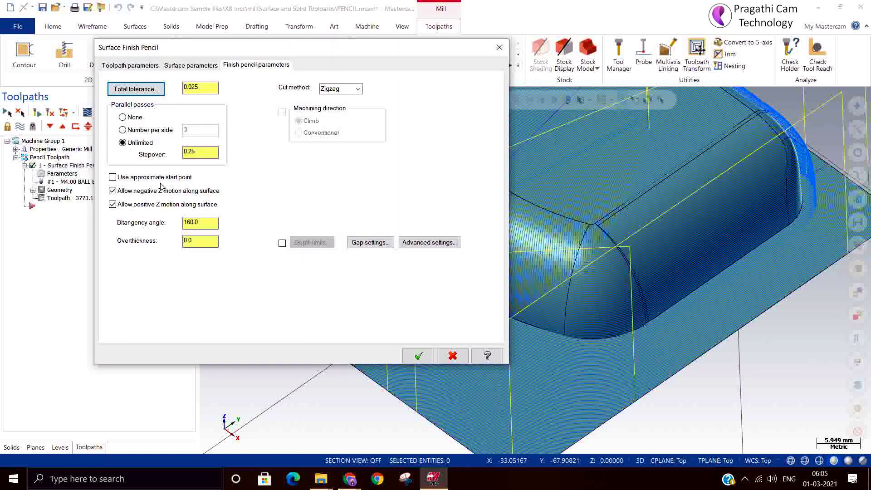
click(128, 130)
click(204, 224)
click(202, 244)
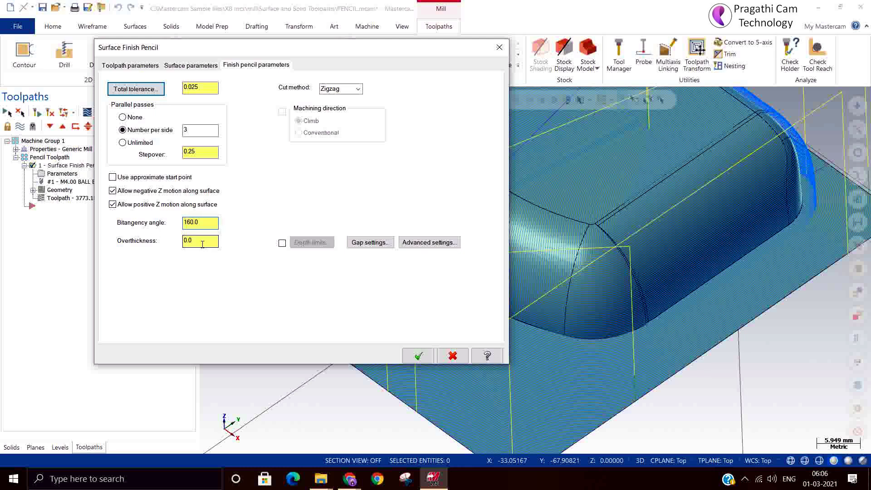
click(209, 221)
click(418, 356)
key(alt+t)
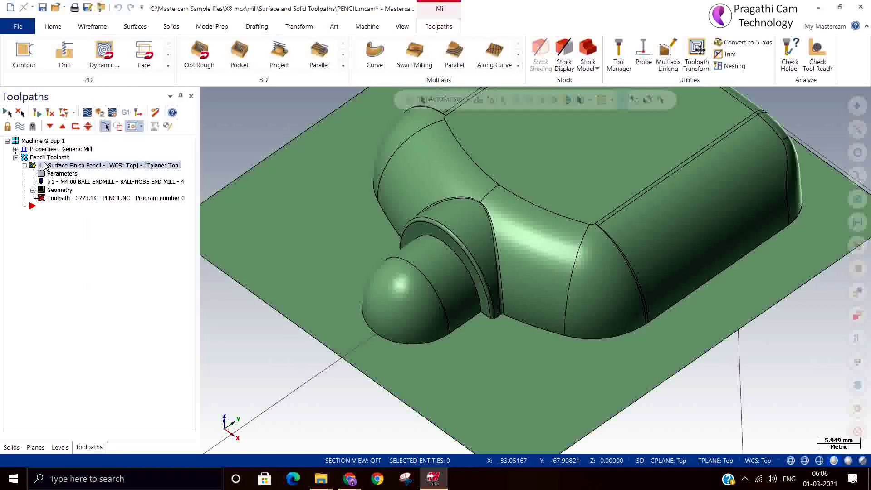
click(50, 112)
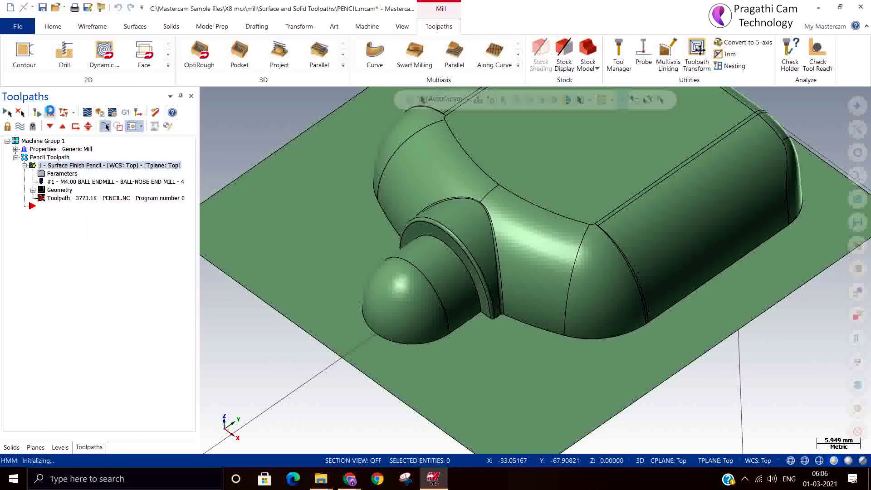